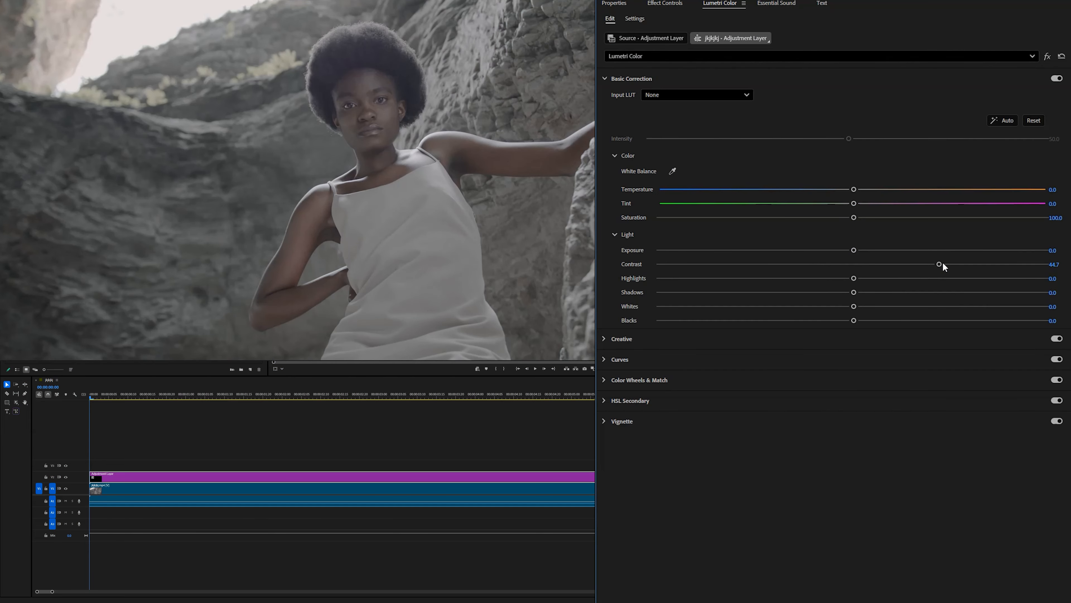
# Set Highlights to -22.9, Shadows to -56.1, Whites to 38.7 and Blacks to -41.0, and compare the grade with the effect bypassed
pyautogui.click(853, 277)
pyautogui.moveTo(865, 280)
pyautogui.mouseDown()
pyautogui.moveTo(903, 278)
pyautogui.moveTo(858, 284)
pyautogui.mouseUp()
pyautogui.moveTo(852, 282); pyautogui.dragTo(809, 291)
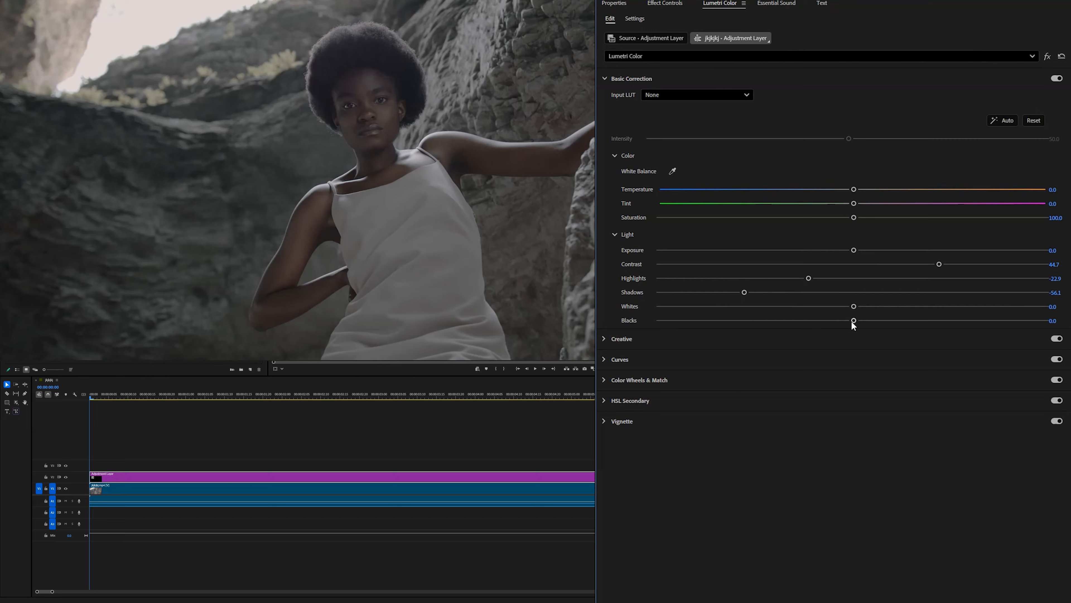
pyautogui.moveTo(853, 320); pyautogui.dragTo(829, 329)
pyautogui.moveTo(854, 307); pyautogui.dragTo(921, 301)
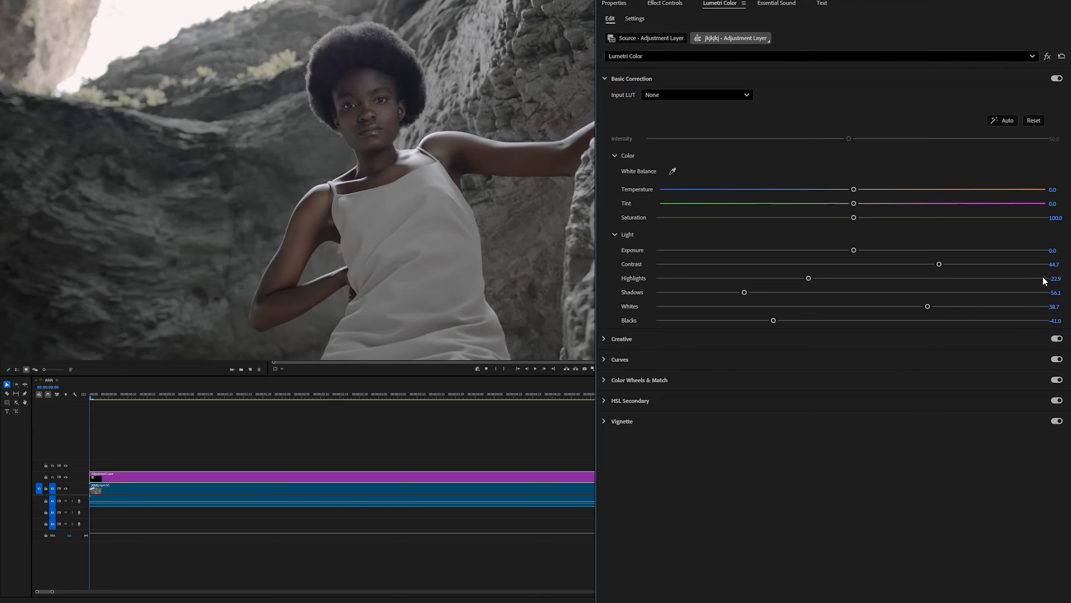
pyautogui.click(1047, 56)
pyautogui.click(1047, 57)
pyautogui.click(1046, 57)
pyautogui.click(1047, 57)
# Raise Contrast to 81.6 and compare the footage with and without the Lumetri Color effect
pyautogui.moveTo(938, 265); pyautogui.dragTo(1014, 246)
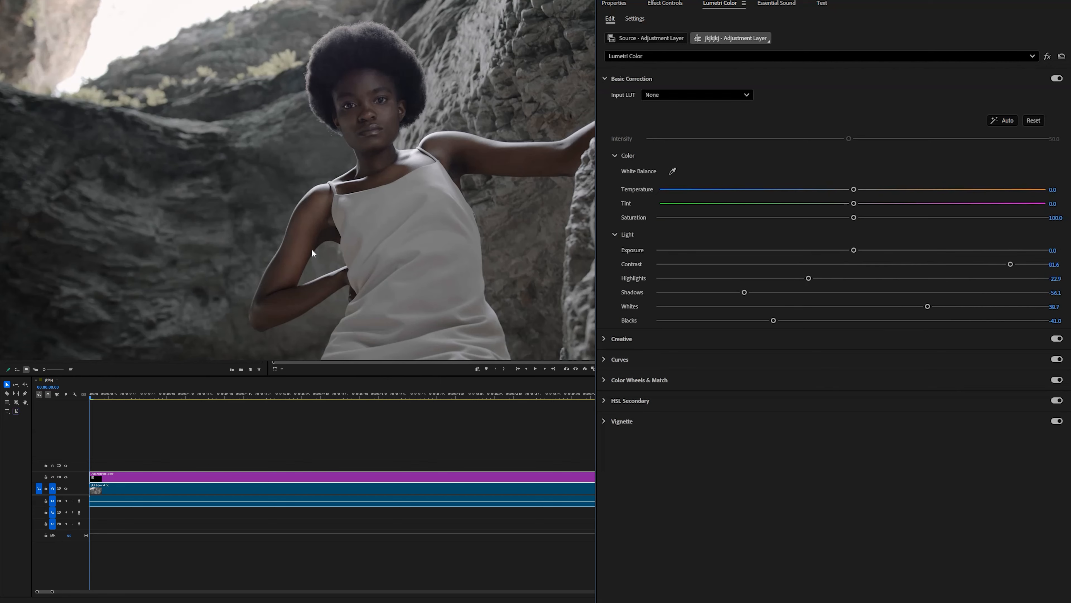
pyautogui.click(1047, 56)
pyautogui.click(1047, 57)
pyautogui.click(1047, 56)
pyautogui.click(1047, 56)
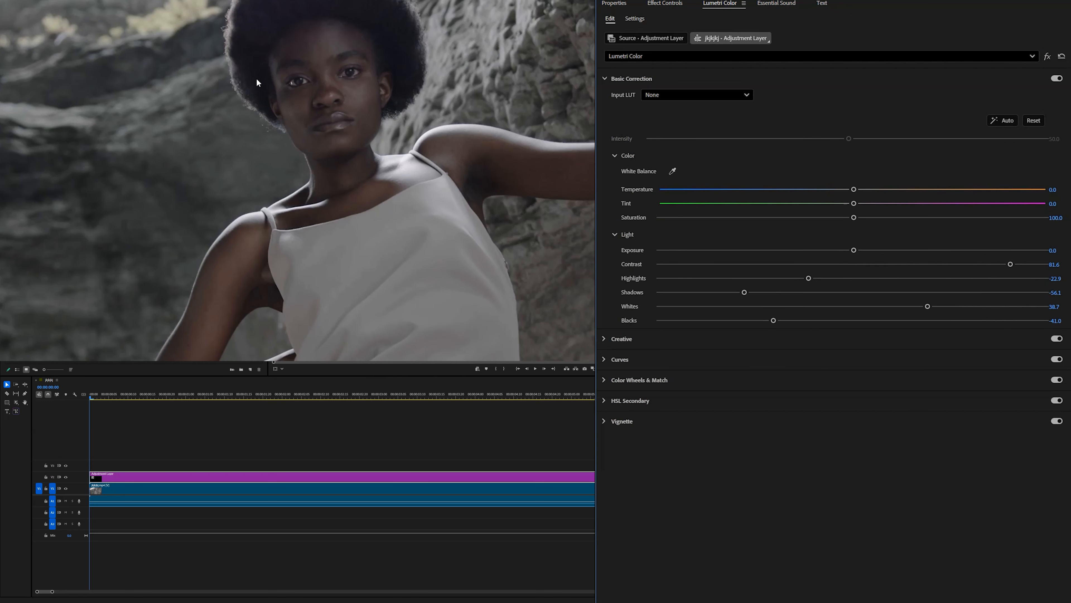
pyautogui.click(1048, 56)
pyautogui.click(1047, 56)
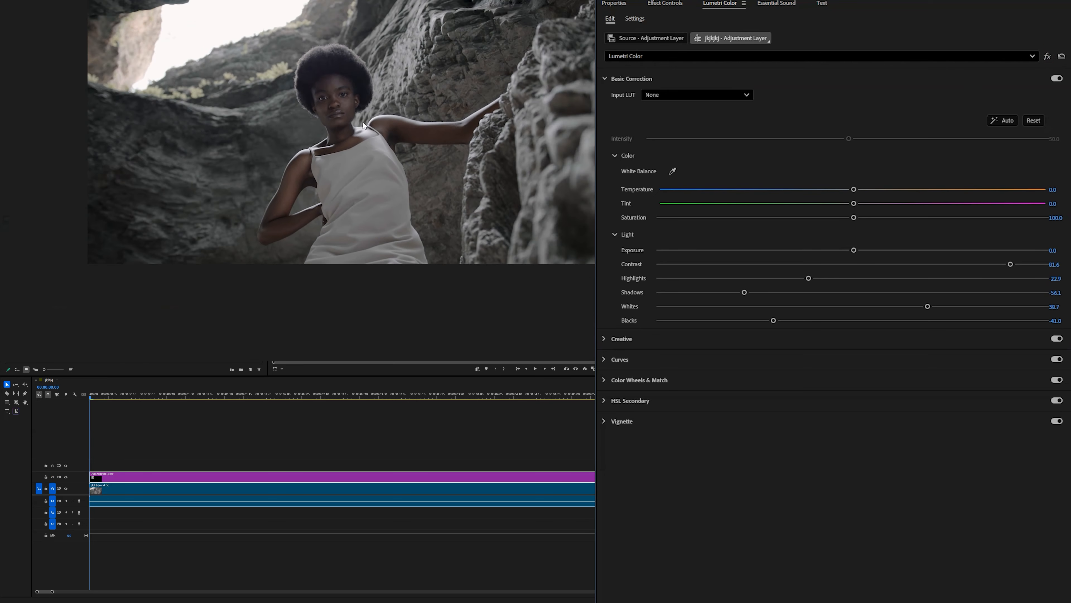
pyautogui.scroll(1, 262, 100)
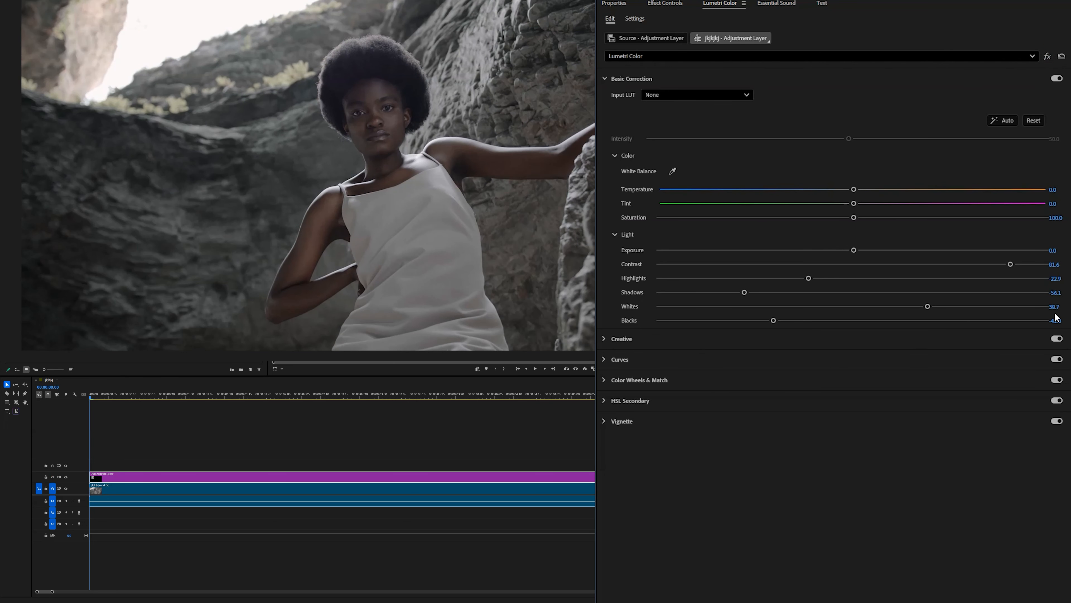
# Set Blacks to -50.9 and Saturation to 119.2, and check the result against the bypassed image
pyautogui.moveTo(773, 320); pyautogui.dragTo(755, 326)
pyautogui.moveTo(864, 215); pyautogui.dragTo(891, 217)
pyautogui.click(1048, 57)
pyautogui.click(1048, 57)
# Add shadow, midtone and highlight points to the white RGB curve and pull the shadow point slightly down
pyautogui.click(616, 338)
pyautogui.scroll(-2, 679, 360)
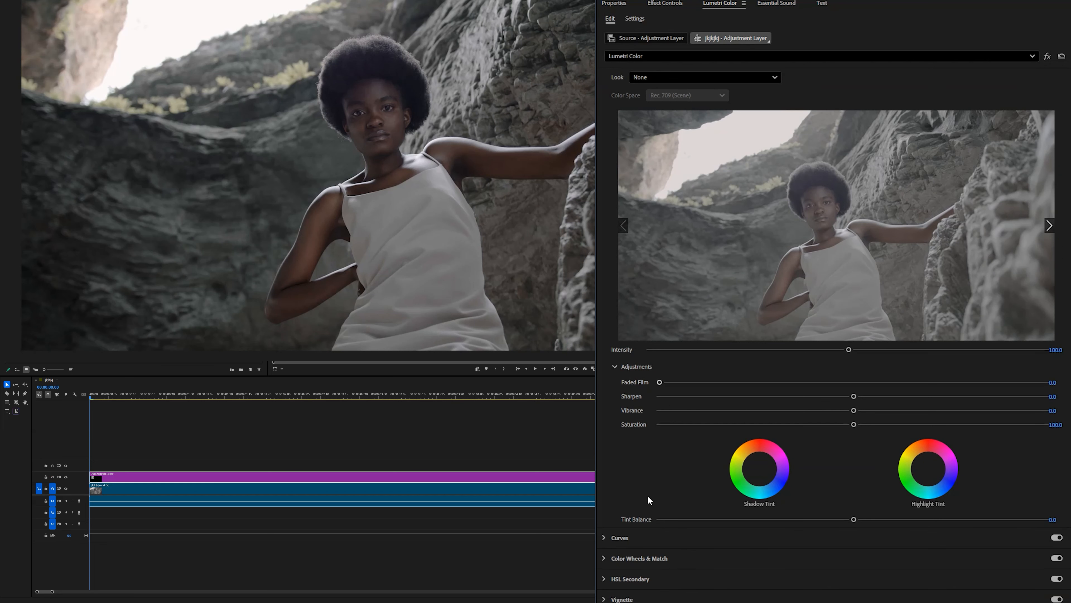
pyautogui.click(626, 538)
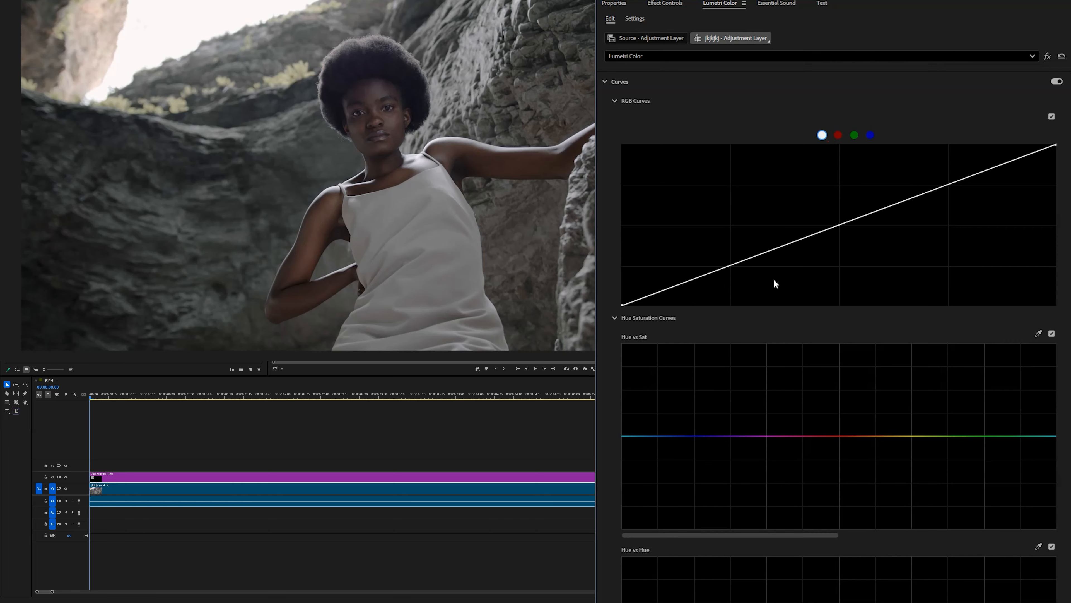
pyautogui.click(716, 272)
pyautogui.click(839, 221)
pyautogui.click(973, 175)
pyautogui.moveTo(714, 271); pyautogui.dragTo(717, 278)
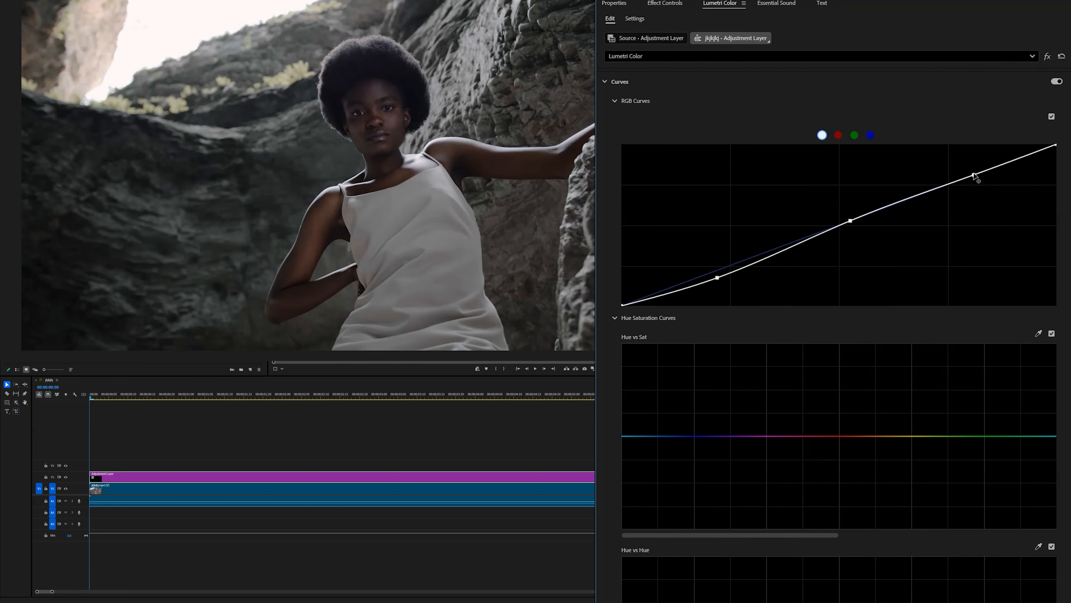
# Try raising the white curve's highlight point, undo it, and lower the shadow point a little further
pyautogui.moveTo(974, 175)
pyautogui.mouseDown()
pyautogui.moveTo(966, 184)
pyautogui.moveTo(954, 168)
pyautogui.mouseUp()
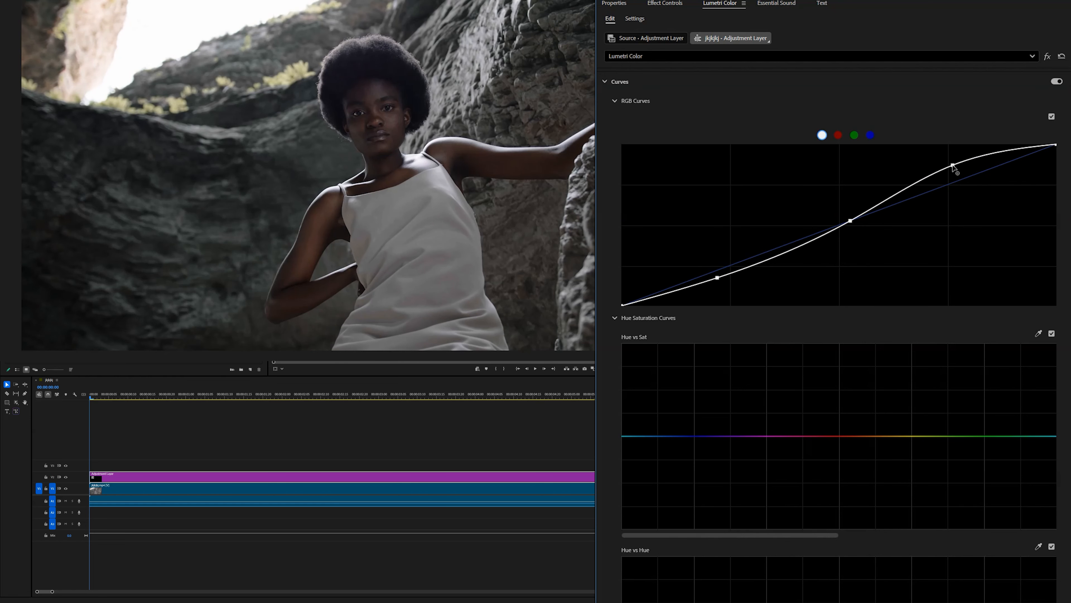
pyautogui.hotkey('ctrl', 'z')
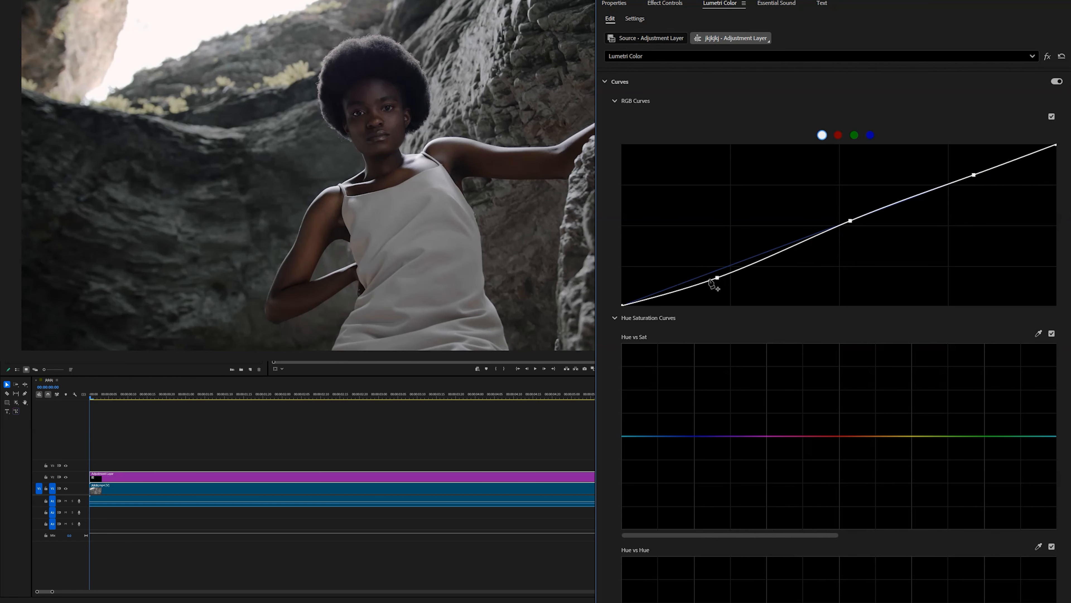
pyautogui.moveTo(717, 277); pyautogui.dragTo(713, 279)
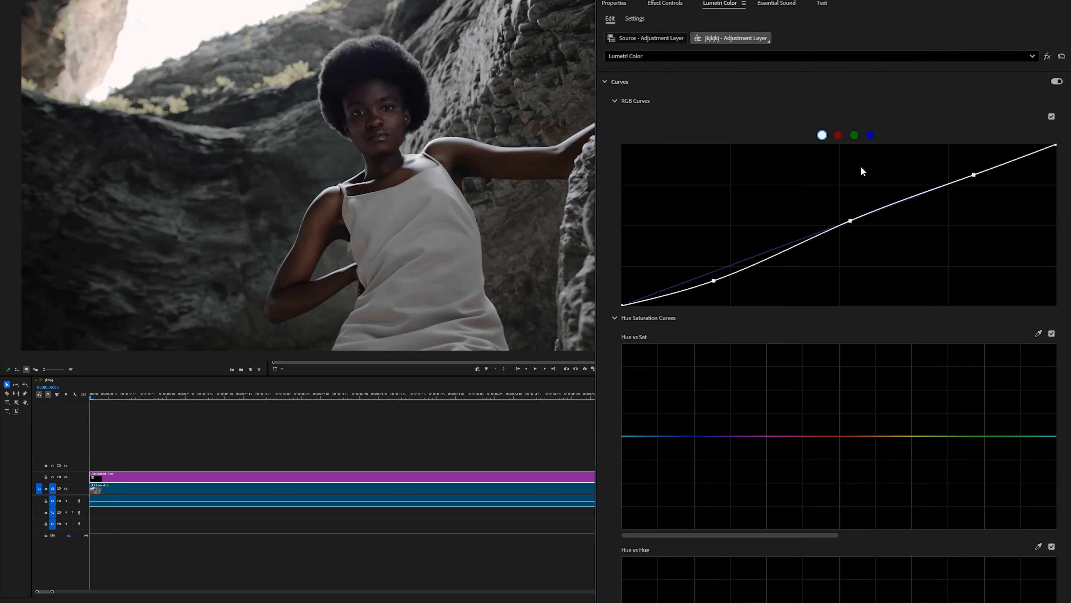
# Pull the midtones of the red, green and blue curves slightly down, and compare the grade with the bypassed footage
pyautogui.click(838, 136)
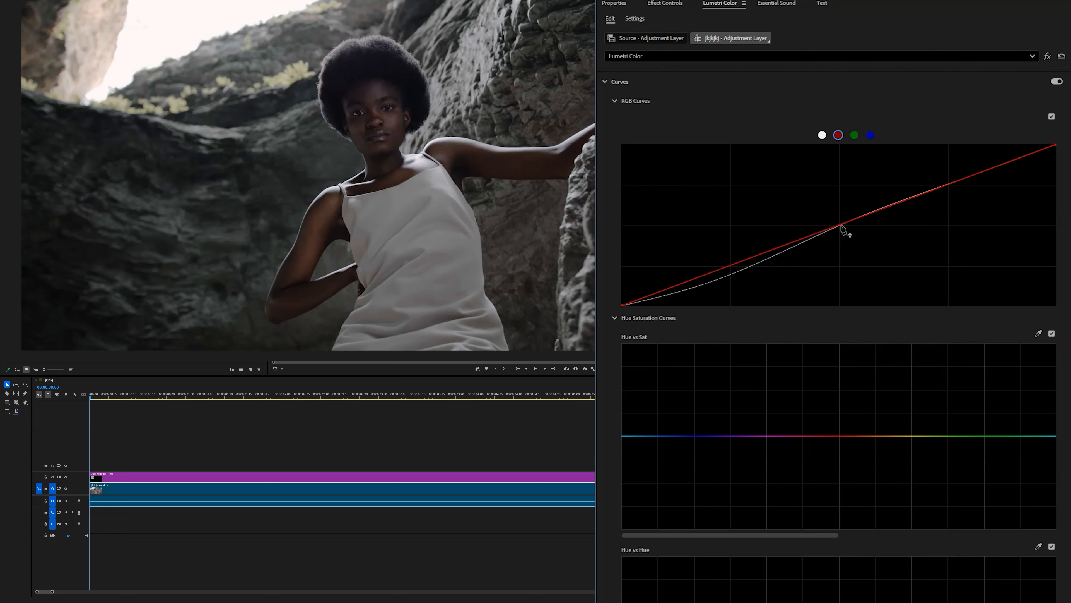
pyautogui.moveTo(841, 228); pyautogui.dragTo(842, 231)
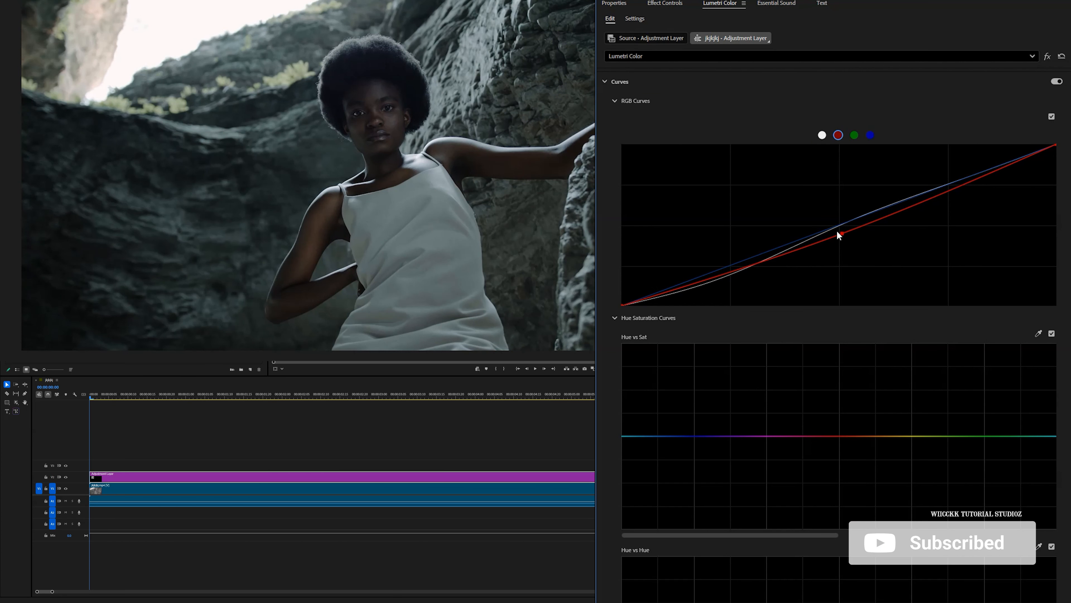
pyautogui.click(853, 135)
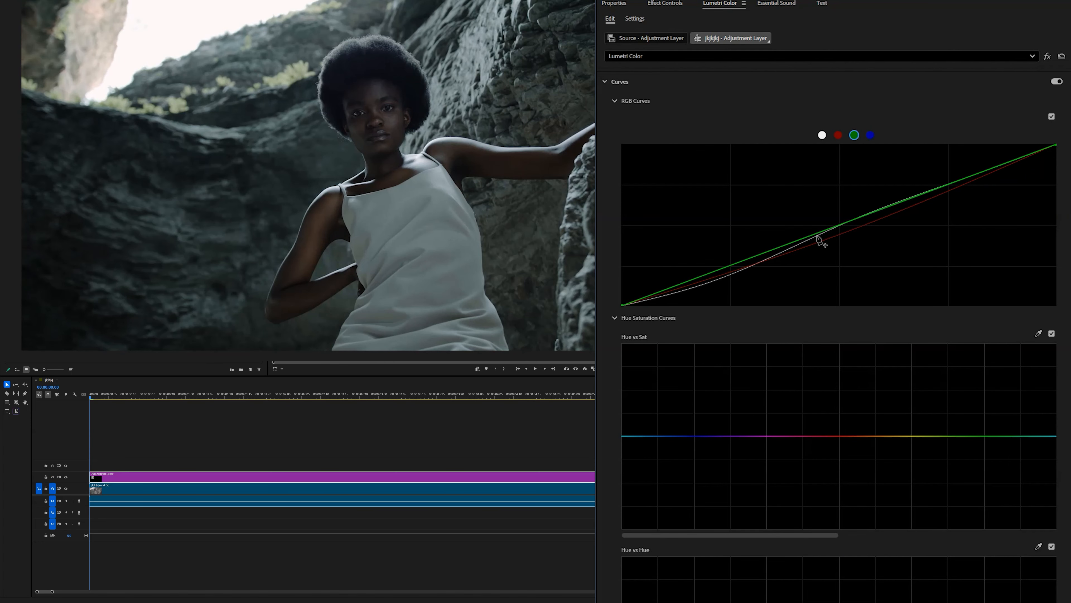
pyautogui.moveTo(820, 234); pyautogui.dragTo(823, 245)
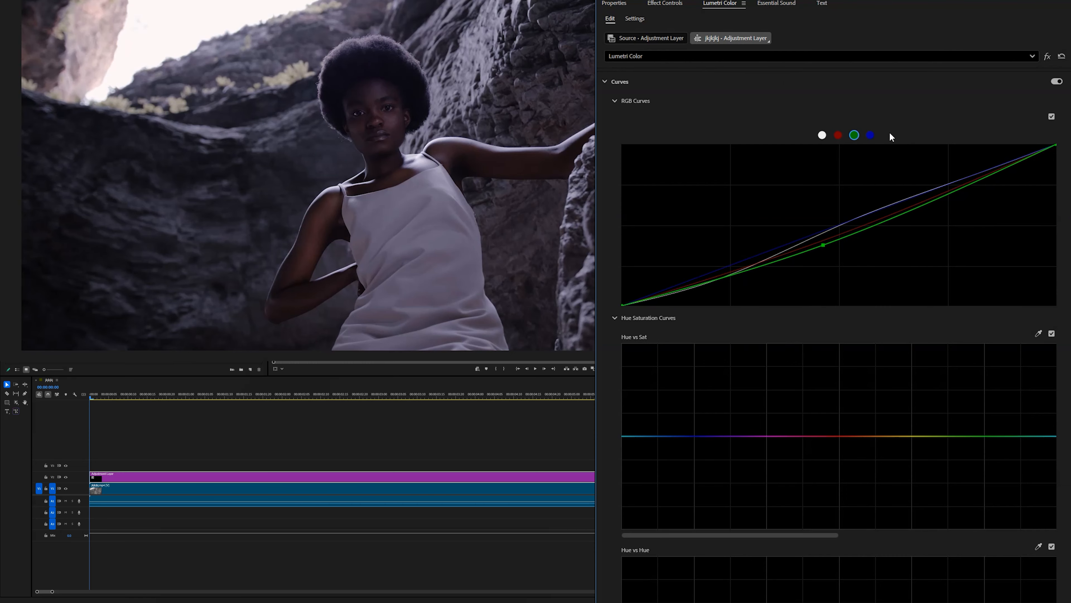
pyautogui.click(870, 135)
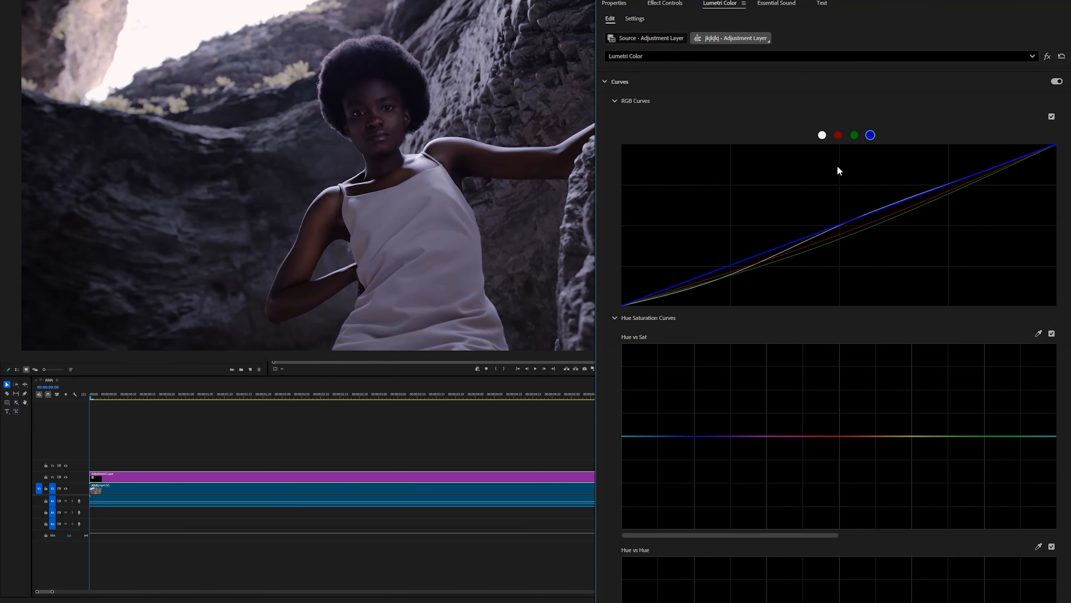
pyautogui.moveTo(835, 228); pyautogui.dragTo(842, 242)
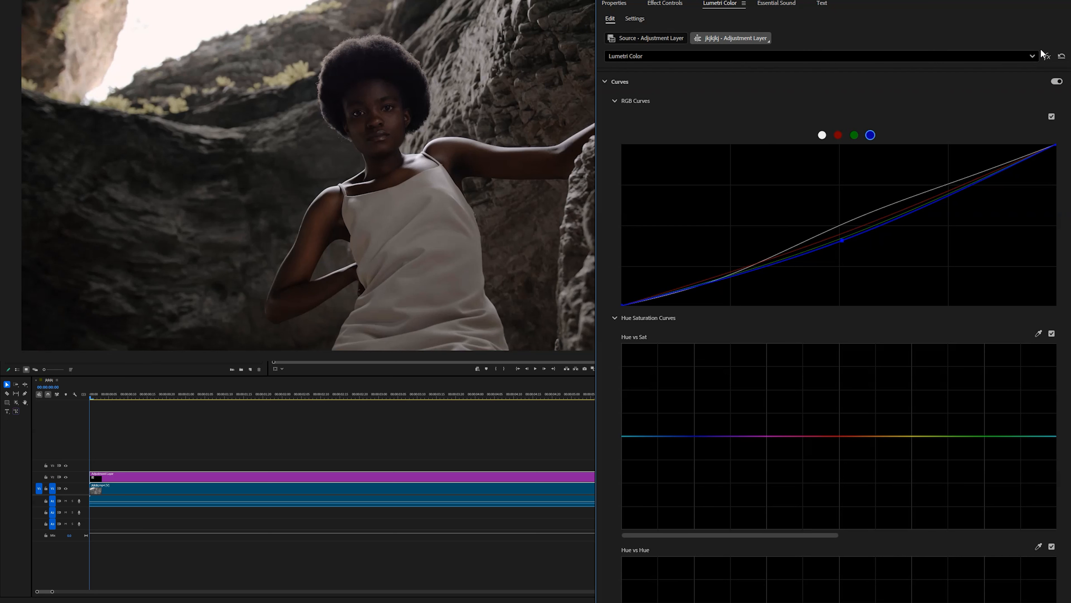
pyautogui.click(1048, 58)
pyautogui.click(1049, 57)
pyautogui.click(1048, 58)
pyautogui.click(1048, 57)
# Set Exposure to 0.1 and Contrast to 83.4 in Basic Correction
pyautogui.click(629, 81)
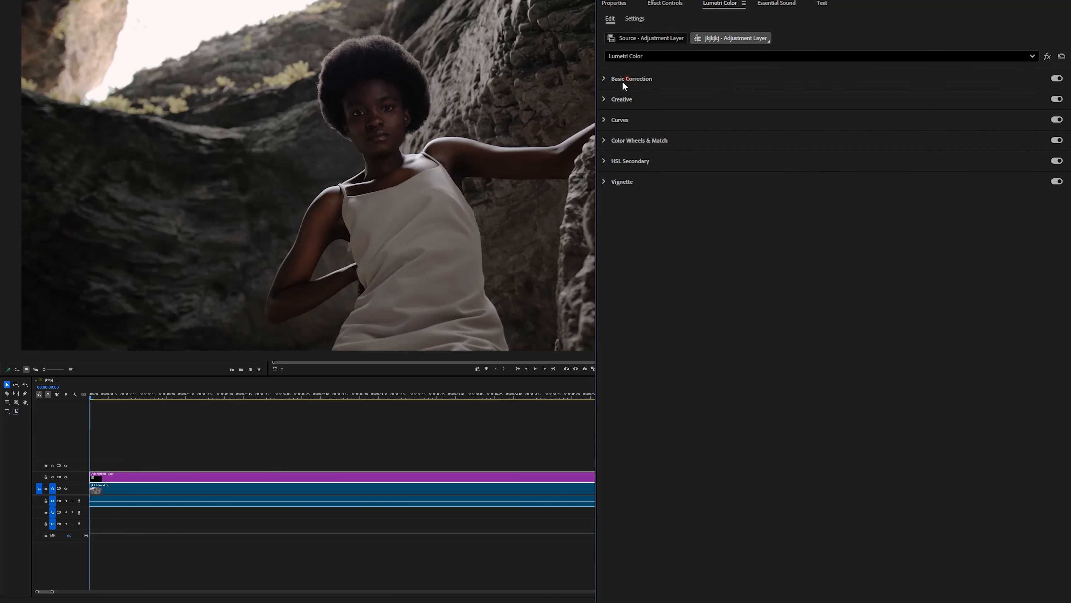
pyautogui.click(636, 80)
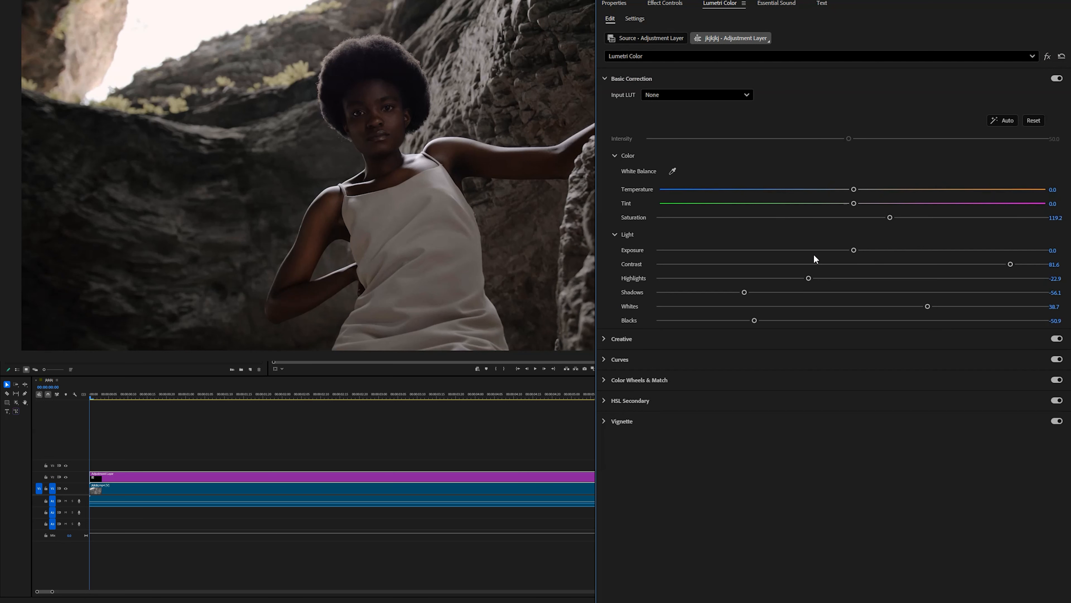
pyautogui.moveTo(855, 250); pyautogui.dragTo(860, 252)
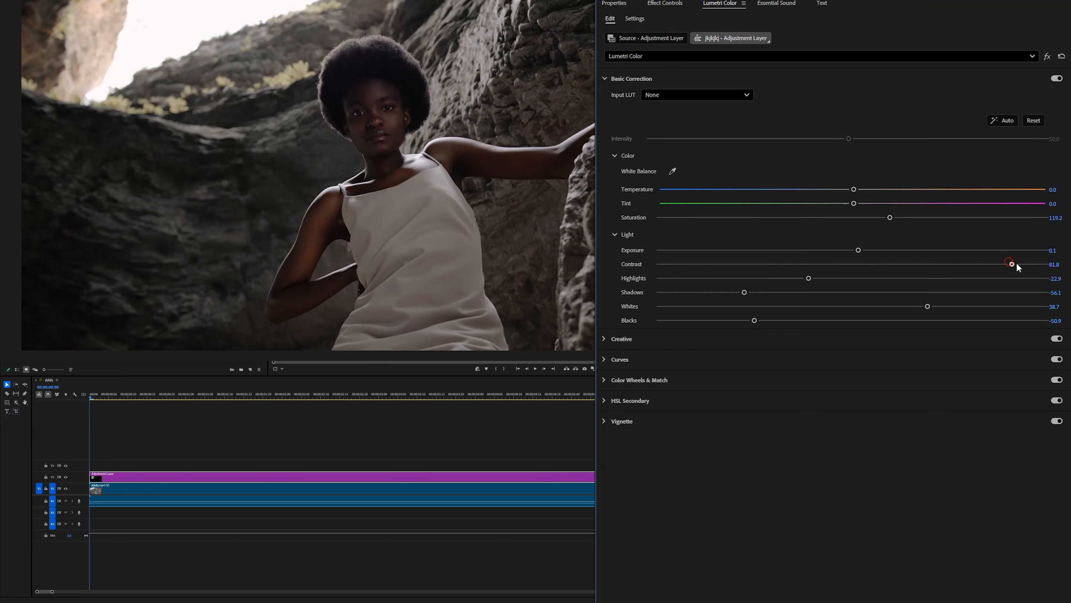
pyautogui.moveTo(1005, 265)
pyautogui.mouseDown()
pyautogui.moveTo(955, 264)
pyautogui.moveTo(1013, 260)
pyautogui.mouseUp()
# Shift the white balance to Tint -12.2 and Temperature 4.4
pyautogui.moveTo(846, 207); pyautogui.dragTo(838, 207)
pyautogui.moveTo(837, 204); pyautogui.dragTo(827, 206)
pyautogui.moveTo(852, 190); pyautogui.dragTo(854, 191)
# Reset Whites to its default and raise it to 50.6
pyautogui.doubleClick(928, 306)
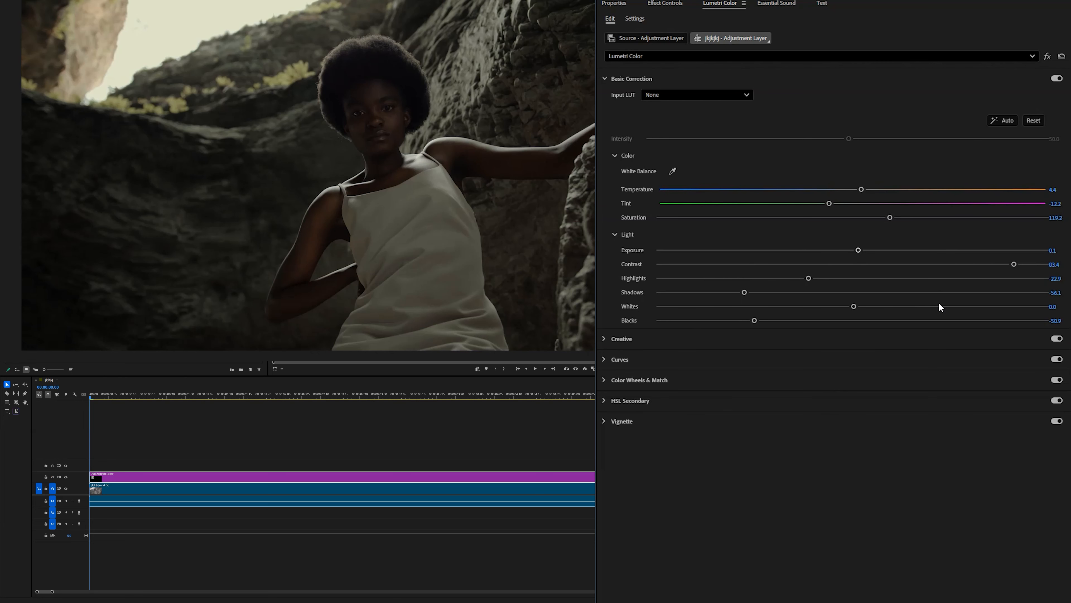
pyautogui.moveTo(856, 306); pyautogui.dragTo(930, 306)
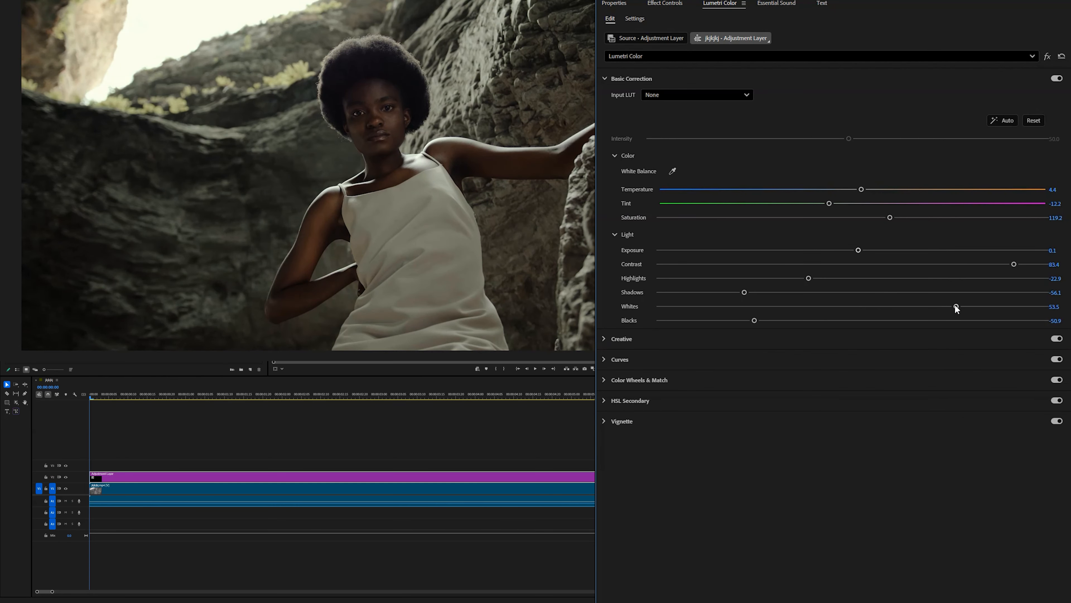
pyautogui.moveTo(954, 306); pyautogui.dragTo(949, 307)
# Set Saturation to 134.5, Tint to -17.9 and Temperature to 7.8, comparing against the bypassed image
pyautogui.moveTo(894, 218); pyautogui.dragTo(912, 215)
pyautogui.click(1047, 56)
pyautogui.click(1047, 56)
pyautogui.click(1047, 56)
pyautogui.click(1047, 56)
pyautogui.moveTo(829, 205); pyautogui.dragTo(825, 206)
pyautogui.moveTo(828, 203); pyautogui.dragTo(818, 205)
pyautogui.moveTo(916, 217); pyautogui.dragTo(922, 217)
pyautogui.click(1048, 59)
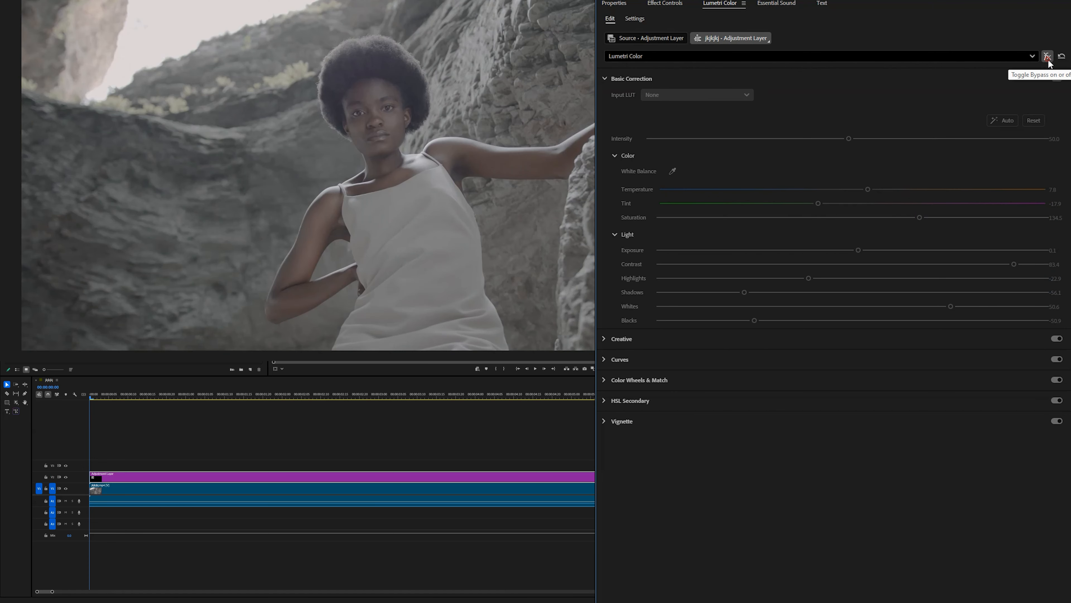
pyautogui.click(1048, 58)
# Play to the wide shot, compare it with the adjustment layer's track hidden, and set Shadows to -34.5
pyautogui.scroll(-5, 359, 76)
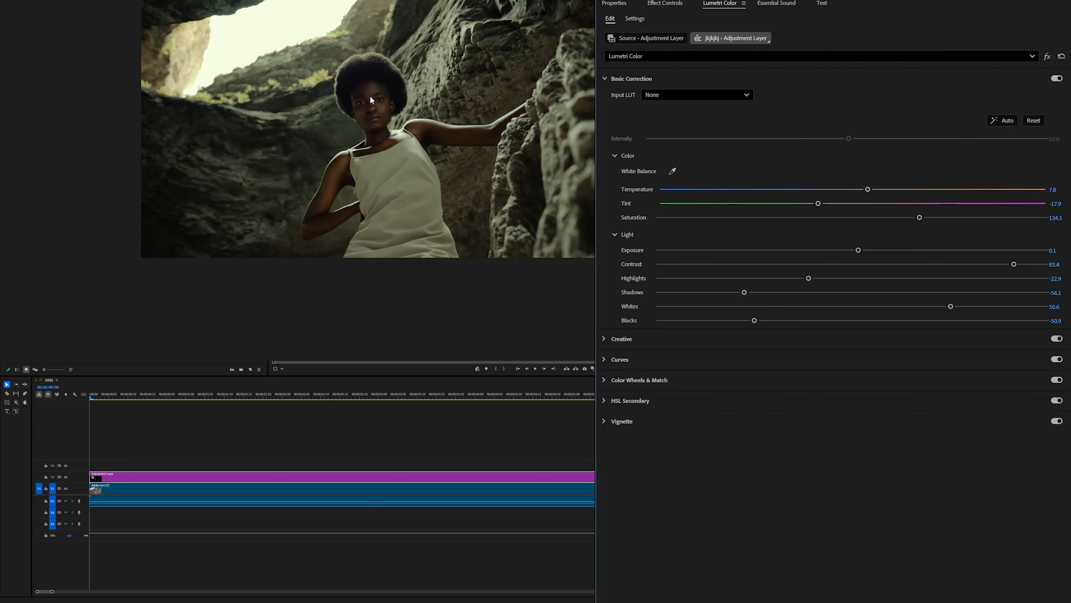
pyautogui.scroll(2, 387, 58)
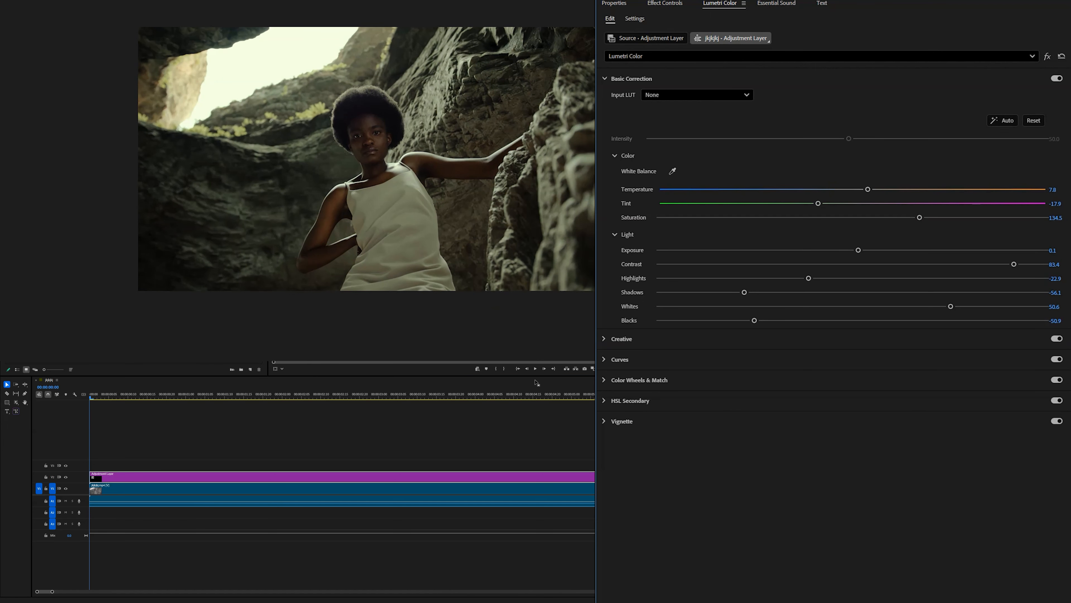
pyautogui.click(536, 369)
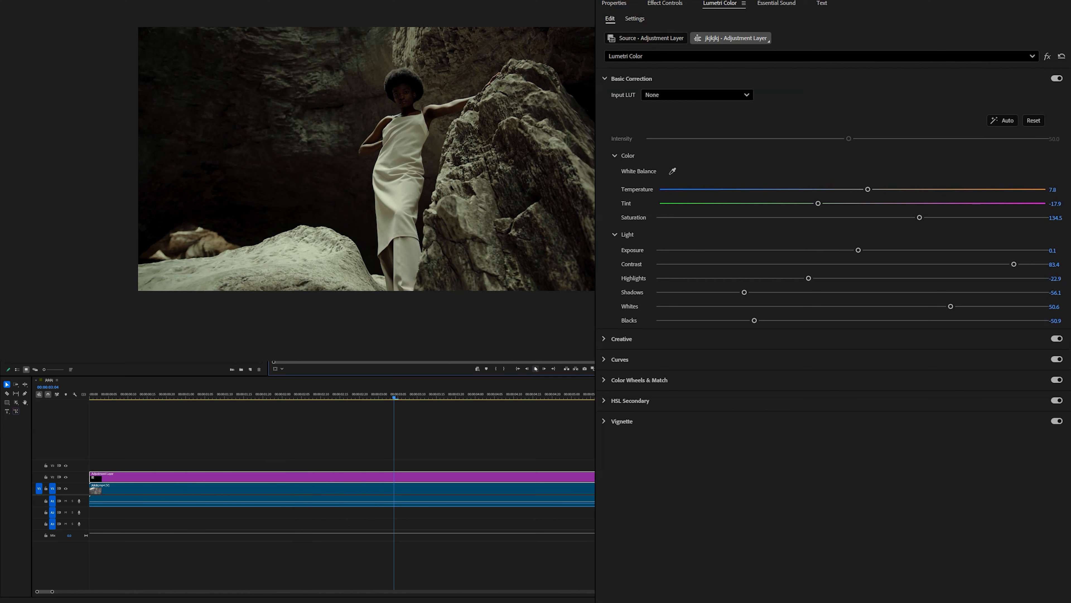
pyautogui.click(535, 369)
pyautogui.click(66, 477)
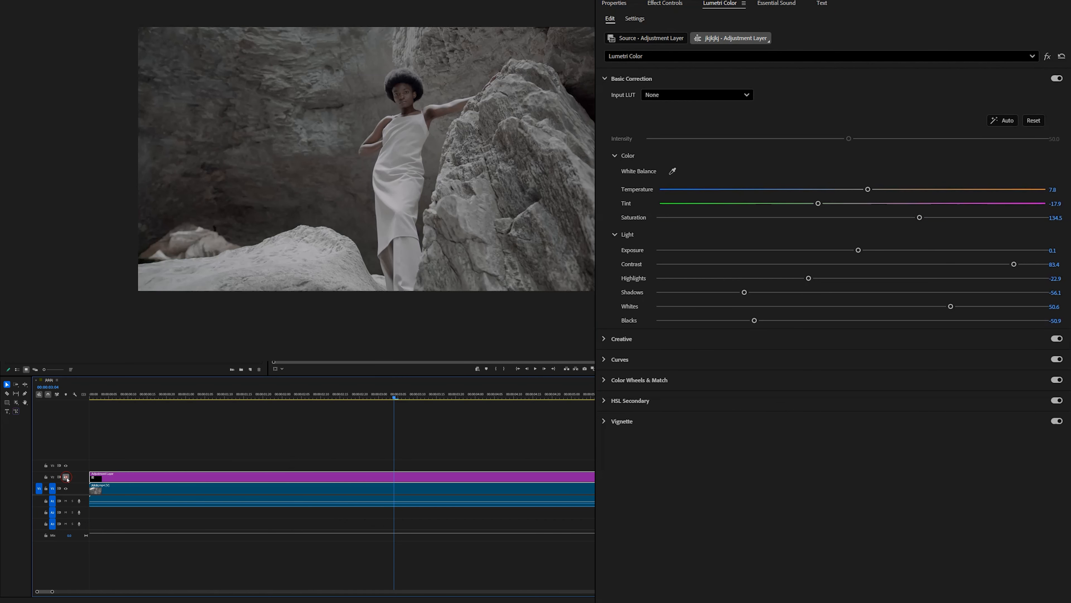
pyautogui.click(66, 477)
pyautogui.click(67, 477)
pyautogui.click(66, 477)
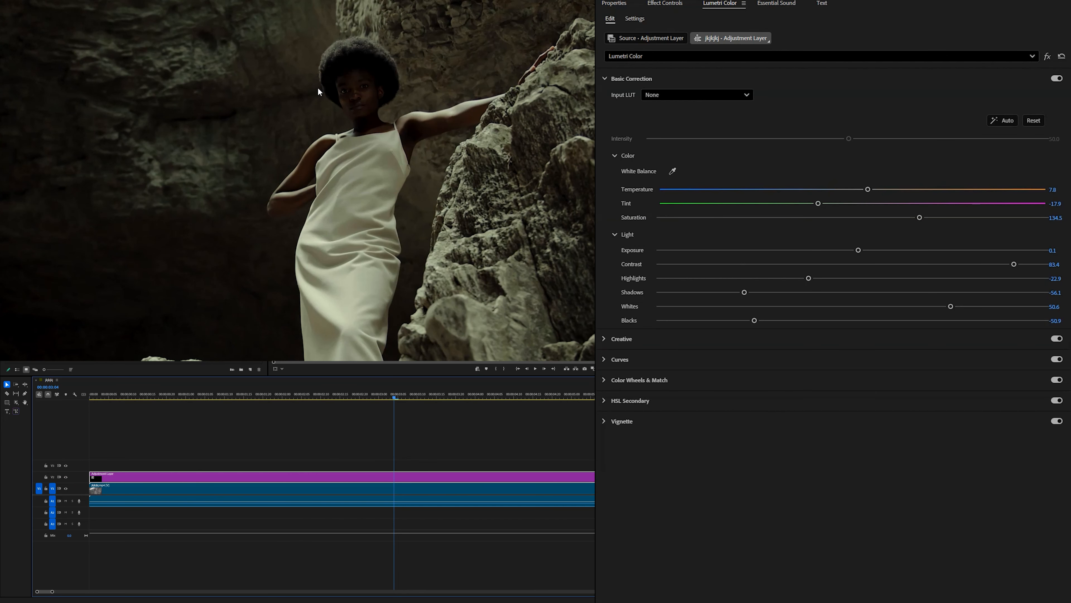
pyautogui.moveTo(745, 292)
pyautogui.mouseDown()
pyautogui.moveTo(764, 292)
pyautogui.moveTo(743, 301)
pyautogui.mouseUp()
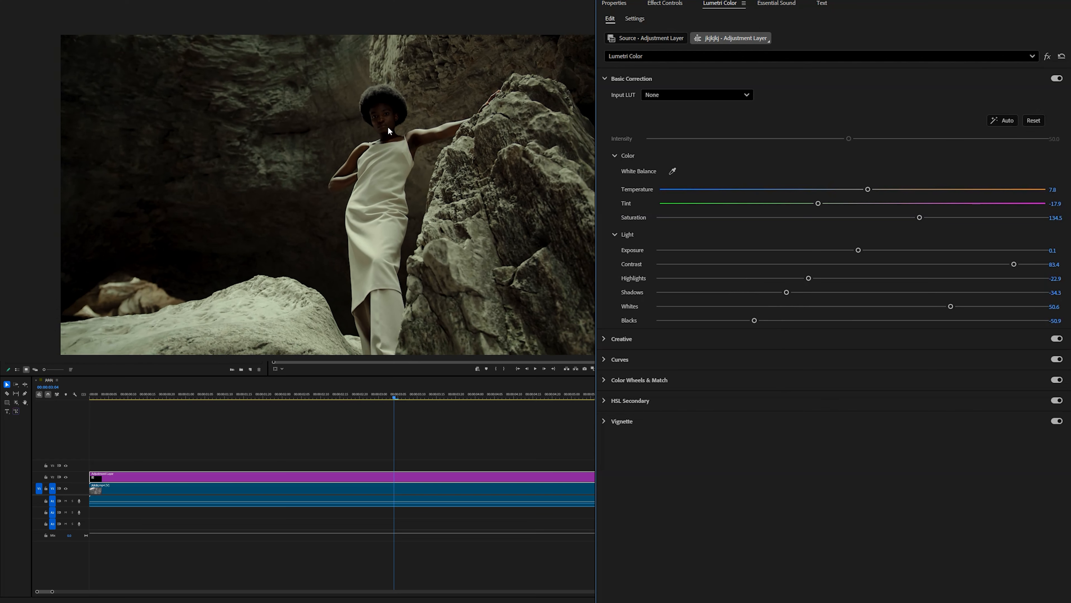
# Split the adjustment layer at the point where the close shot changes to the wide shot
pyautogui.click(217, 397)
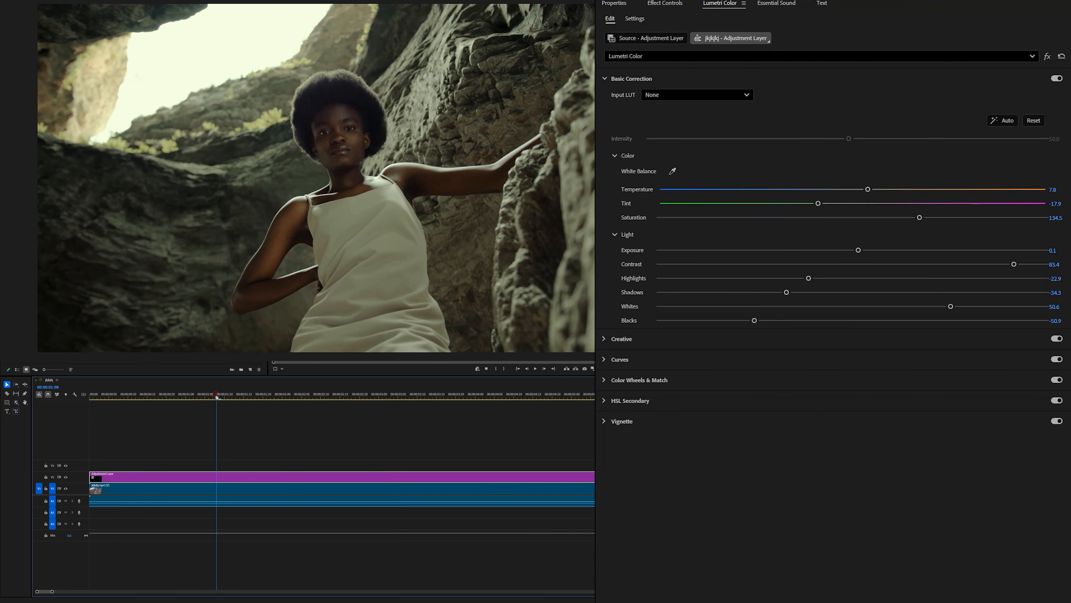
pyautogui.moveTo(229, 396); pyautogui.dragTo(252, 395)
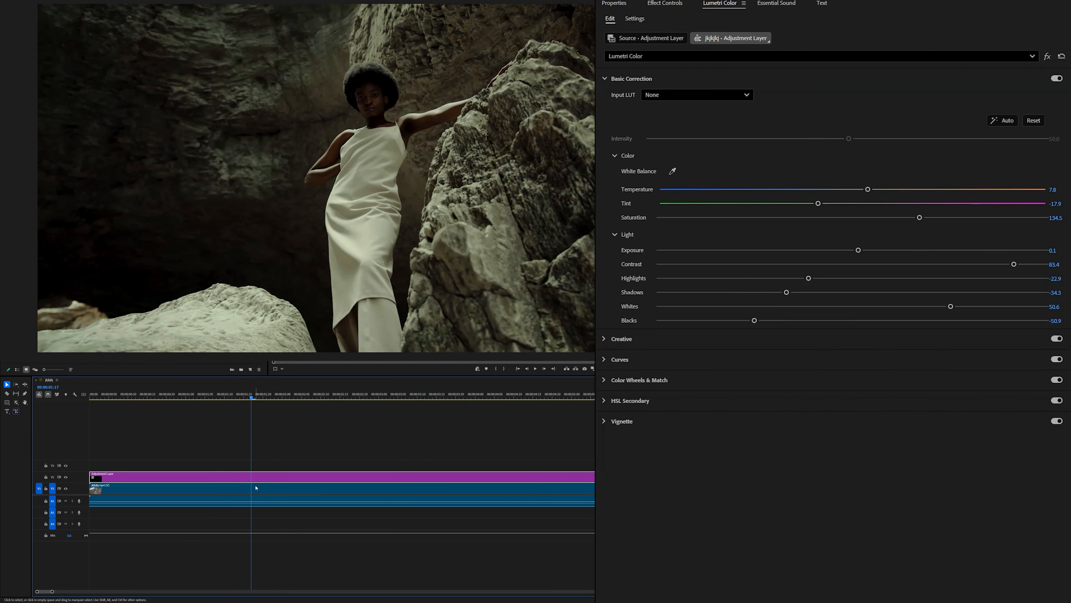
pyautogui.press('c')
pyautogui.click(255, 476)
pyautogui.press('v')
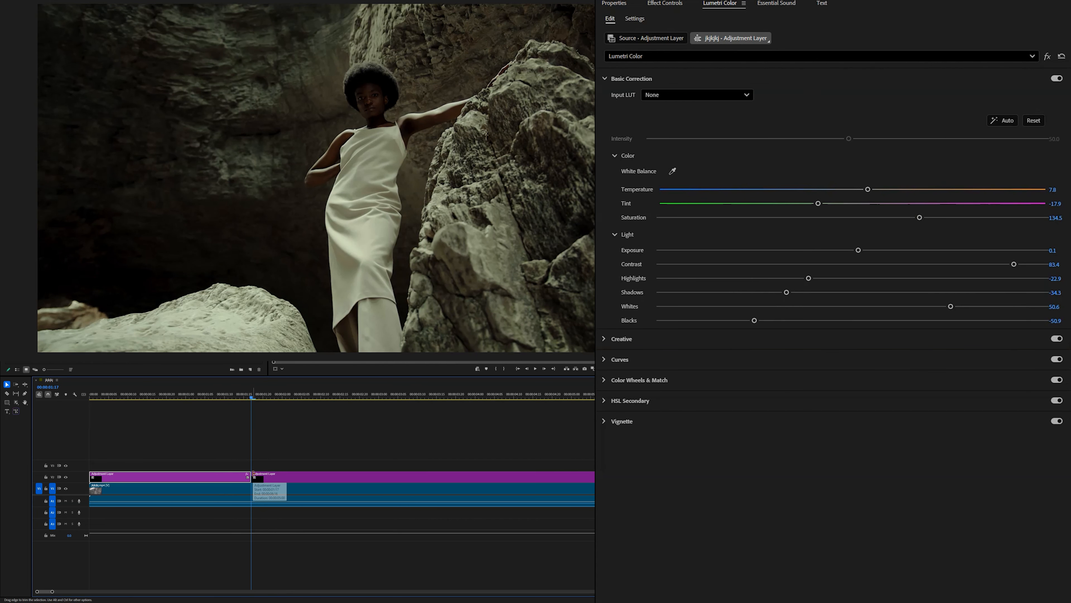
# Set Shadows to -77.4 on the first adjustment layer segment and play back across the shot change
pyautogui.click(198, 396)
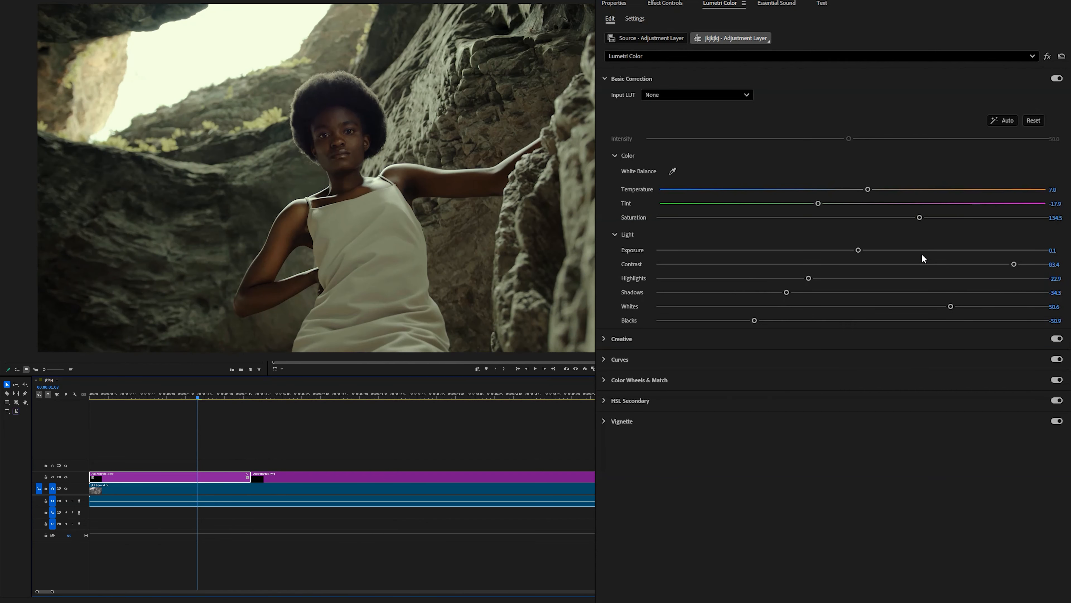
pyautogui.moveTo(784, 293); pyautogui.dragTo(733, 304)
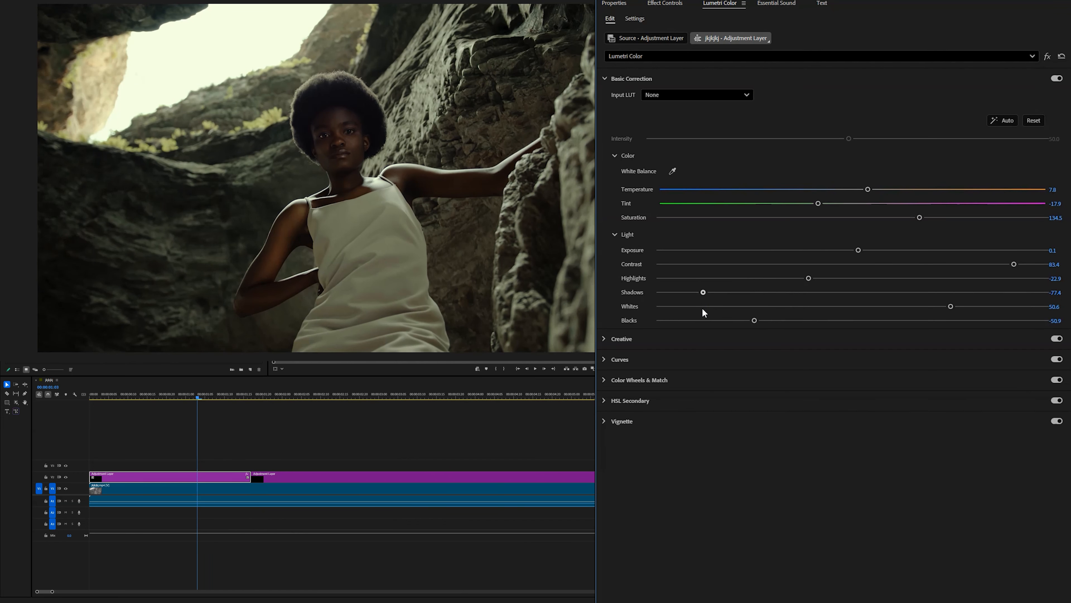
pyautogui.click(535, 369)
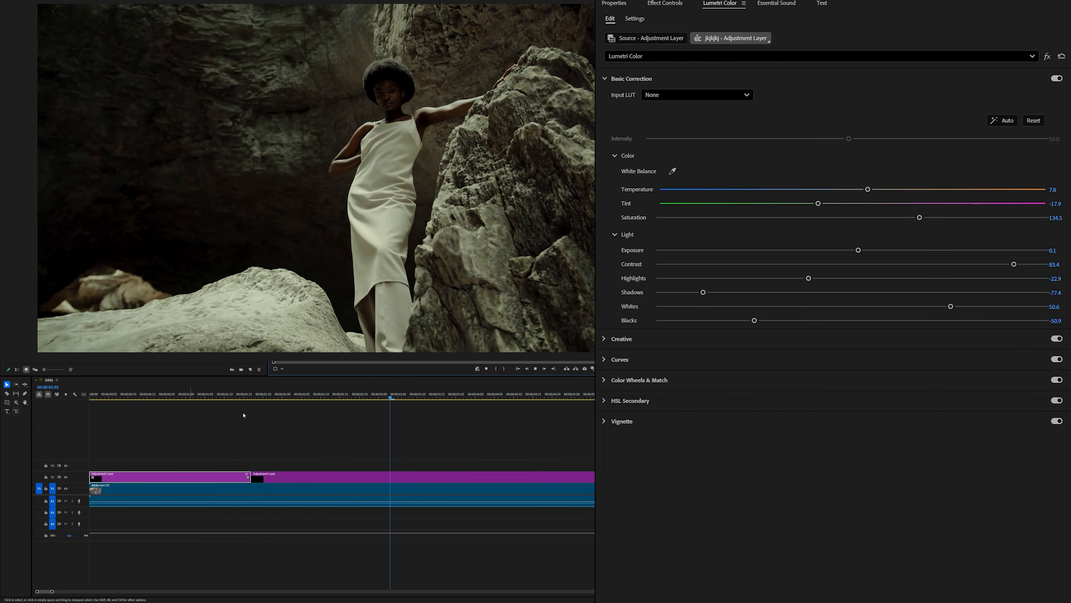
pyautogui.moveTo(226, 392)
pyautogui.mouseDown()
pyautogui.moveTo(272, 393)
pyautogui.moveTo(226, 392)
pyautogui.mouseUp()
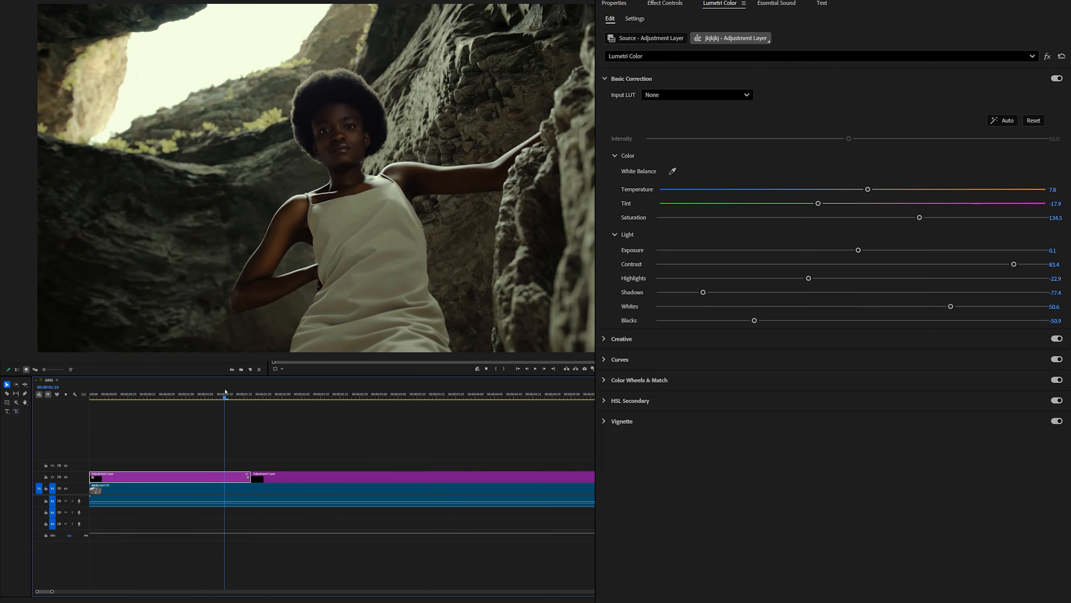
pyautogui.press('space')
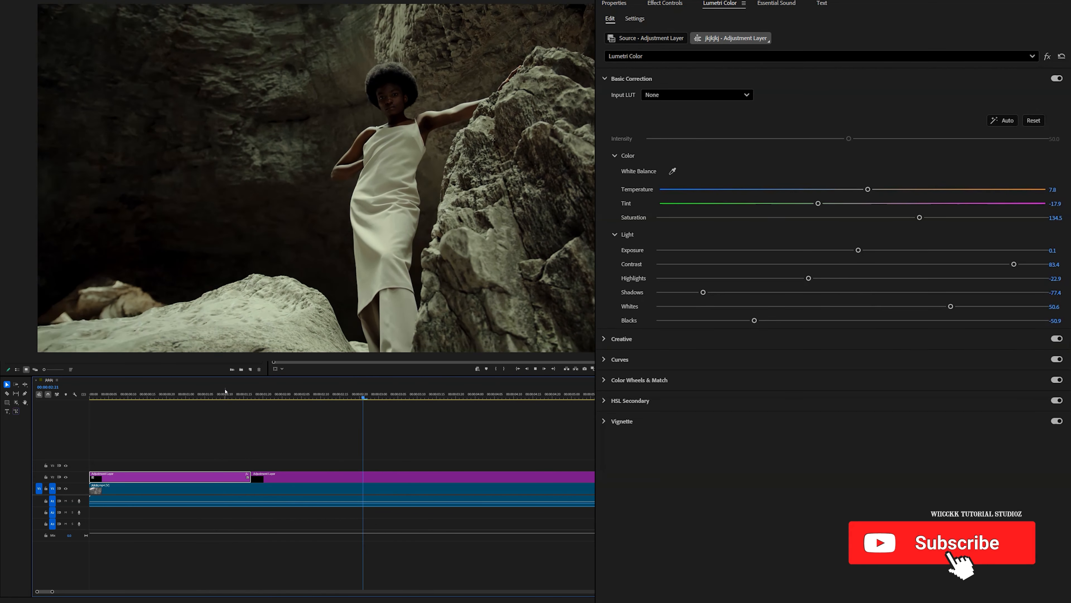